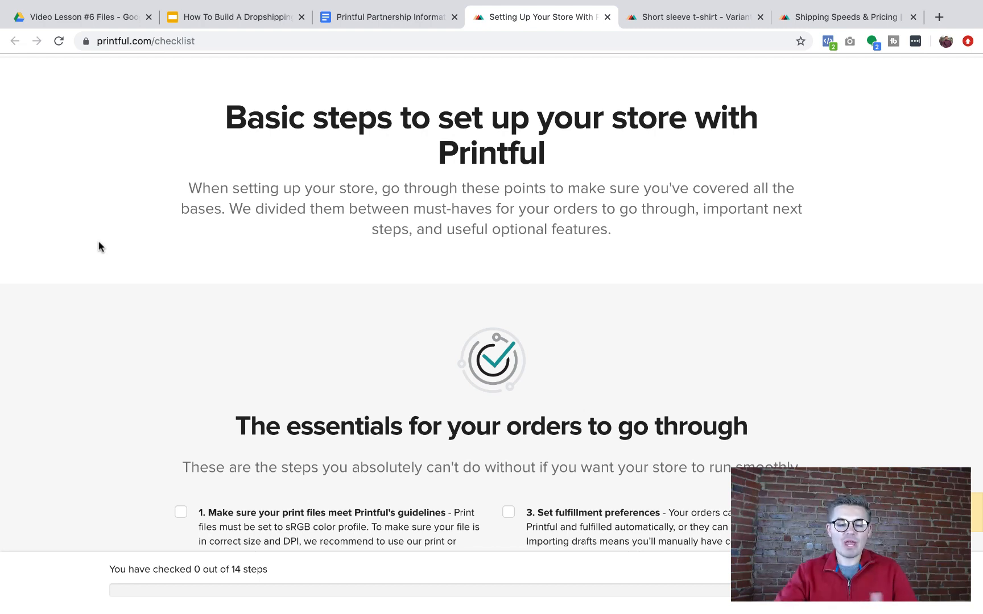
Step: Mark essential item 1, making sure the print files meet Printful's guidelines, as complete in the store setup checklist
{"action": "scroll", "coordinate": [98, 246], "scroll_direction": "down", "scroll_amount": 4}
{"action": "scroll", "coordinate": [99, 247], "scroll_direction": "down", "scroll_amount": 1}
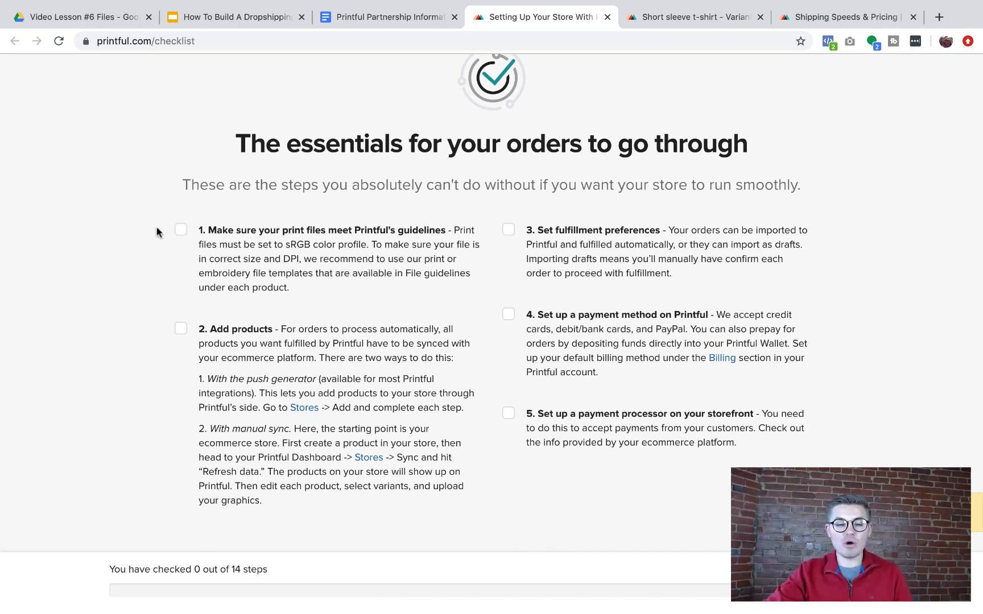
{"action": "left_click", "coordinate": [181, 233]}
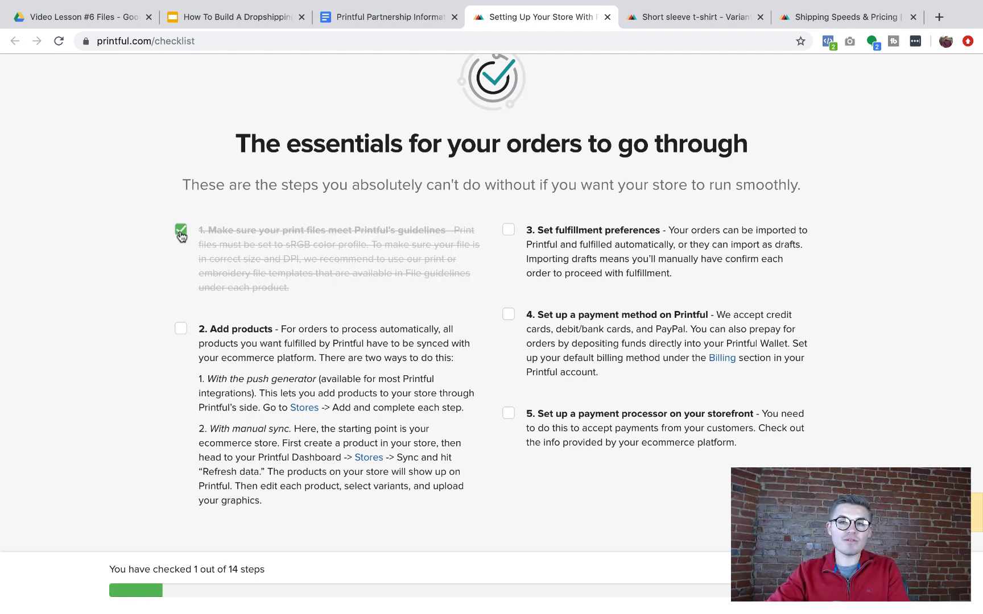
{"action": "left_click", "coordinate": [181, 232]}
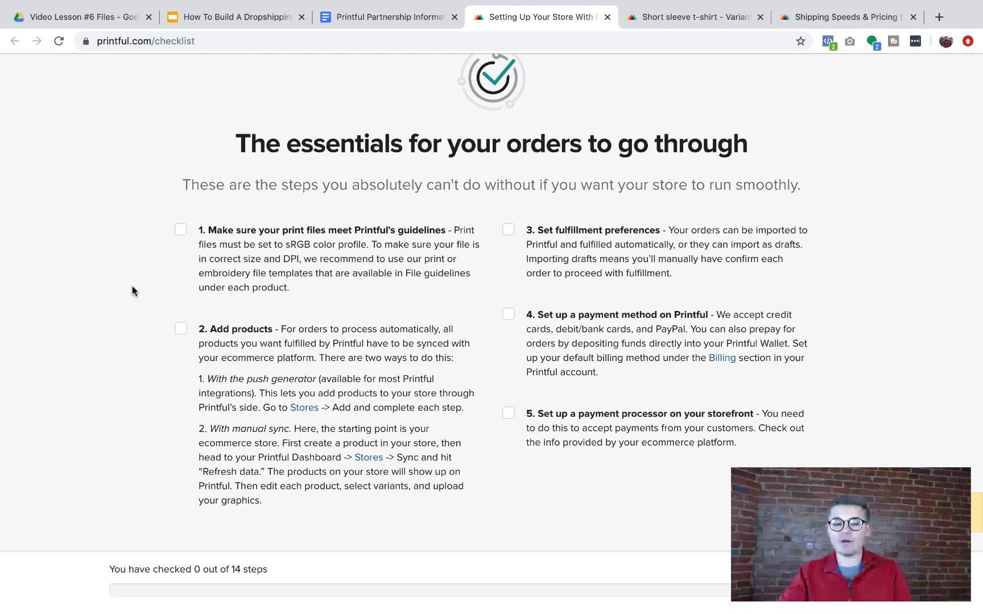
{"action": "left_click", "coordinate": [181, 231]}
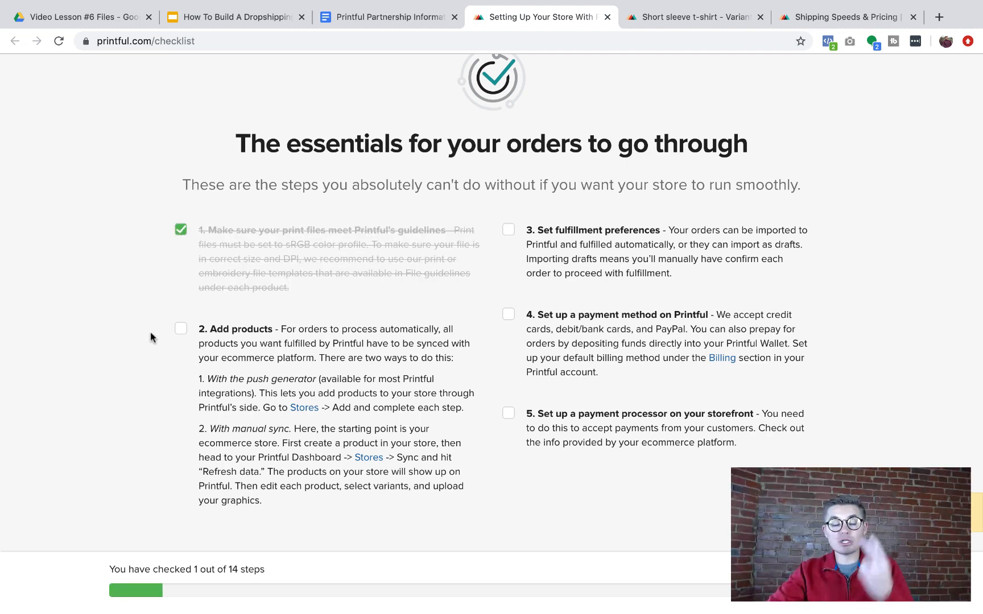
Step: Mark essential items 2, Add products, and 3, Set fulfillment preferences, as complete in the checklist
{"action": "scroll", "coordinate": [138, 392], "scroll_direction": "down", "scroll_amount": 1}
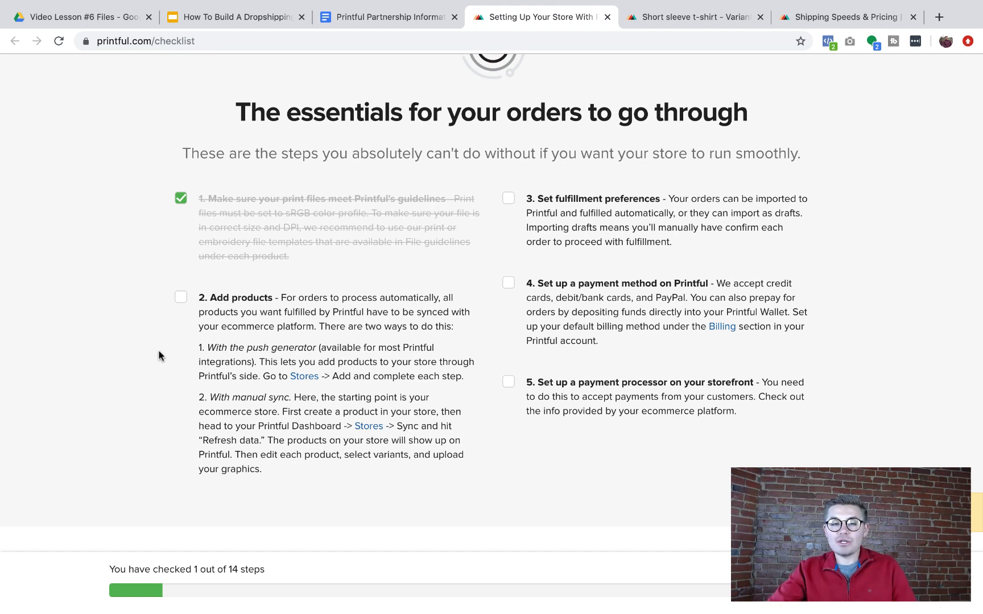
{"action": "left_click", "coordinate": [180, 298]}
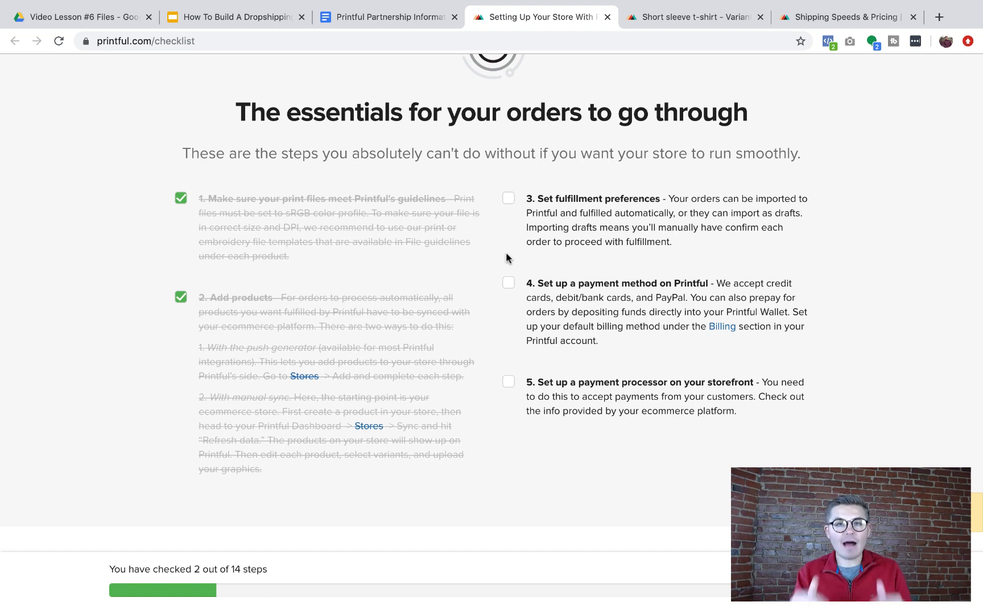
{"action": "left_click", "coordinate": [508, 199]}
Step: From checklist item 4, examine the billing methods and the form for adding a billing method, then return to the checklist
{"action": "scroll", "coordinate": [500, 273], "scroll_direction": "down", "scroll_amount": 2}
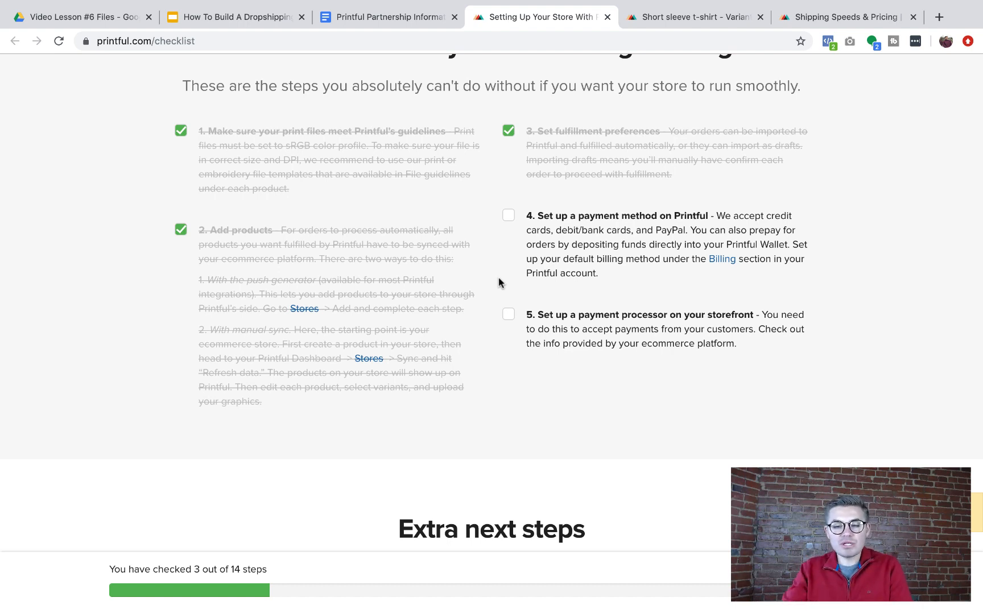
{"action": "left_click", "coordinate": [719, 260]}
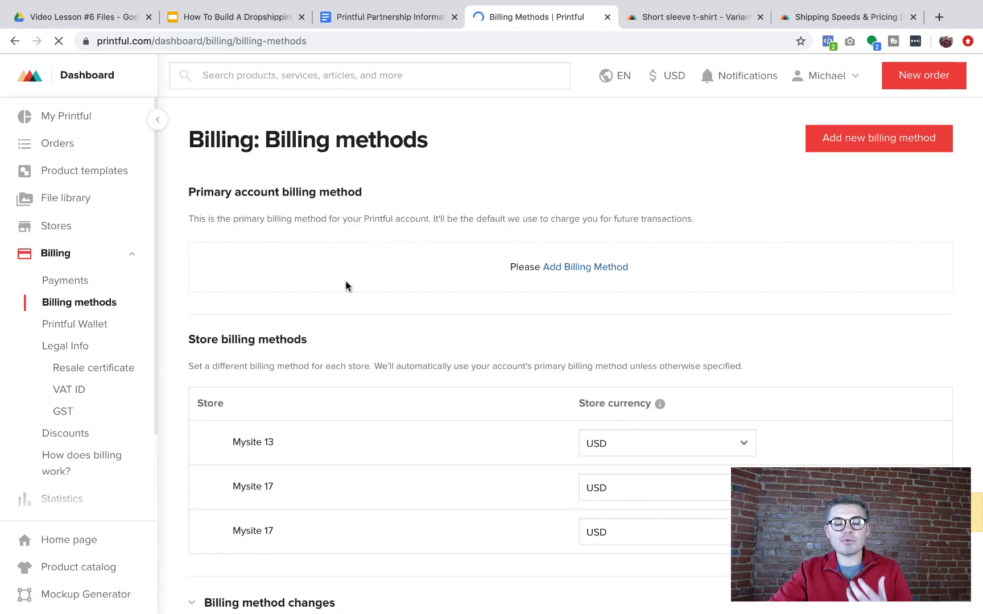
{"action": "scroll", "coordinate": [393, 307], "scroll_direction": "down", "scroll_amount": 1}
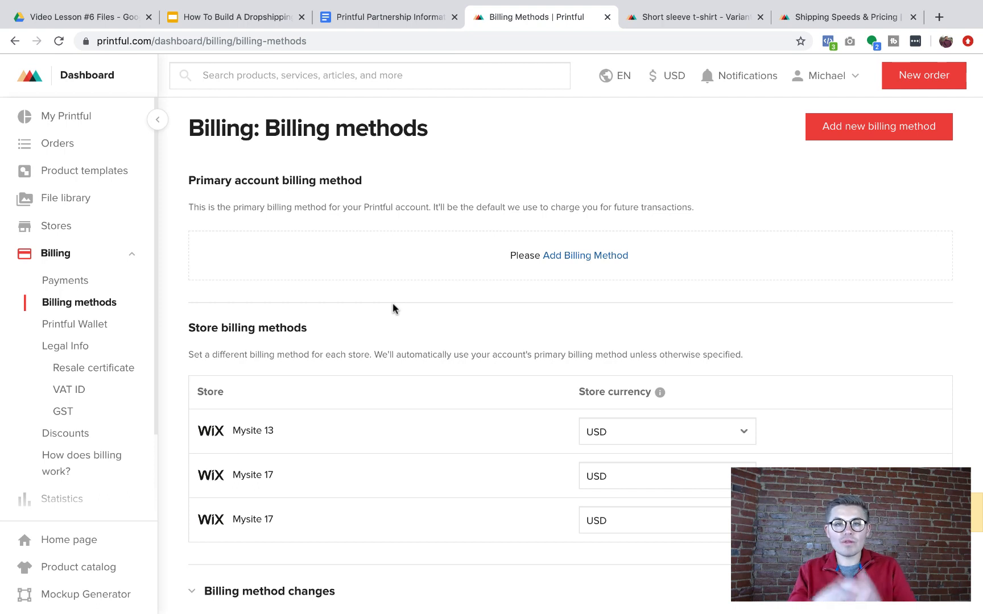
{"action": "scroll", "coordinate": [392, 308], "scroll_direction": "down", "scroll_amount": 1}
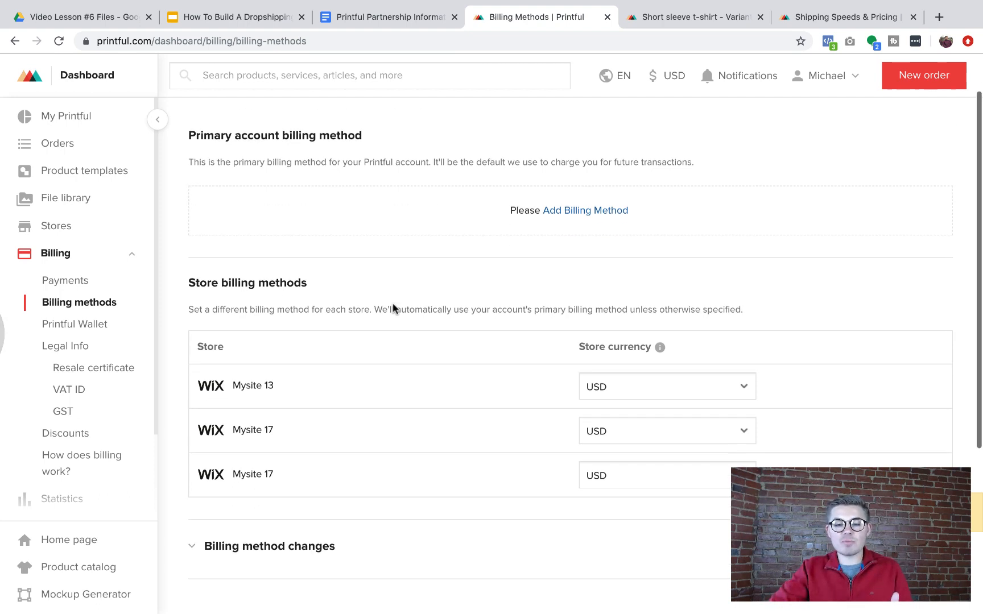
{"action": "left_click", "coordinate": [563, 209]}
{"action": "scroll", "coordinate": [408, 386], "scroll_direction": "down", "scroll_amount": 1}
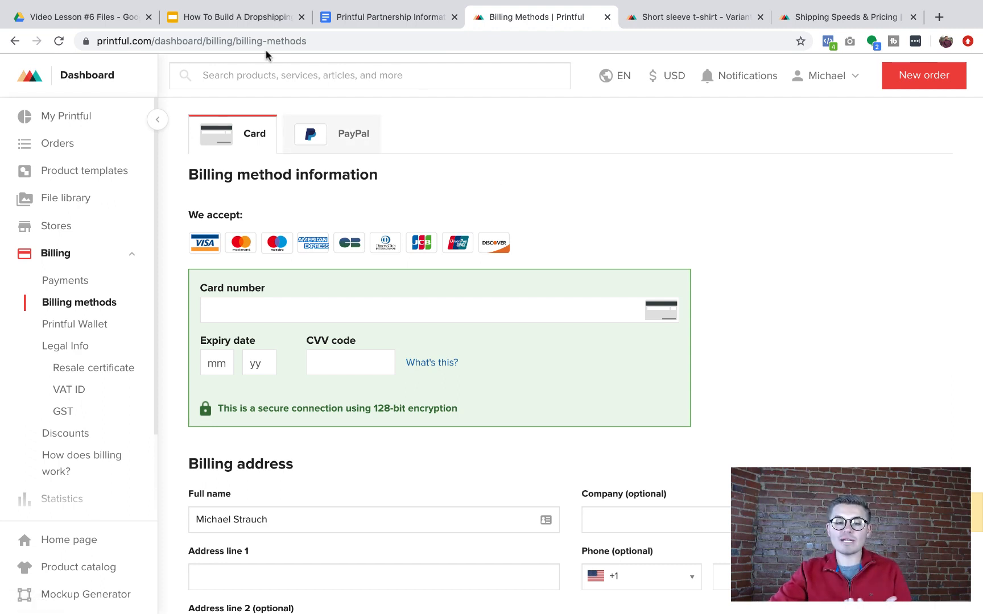
{"action": "scroll", "coordinate": [377, 176], "scroll_direction": "down", "scroll_amount": 6}
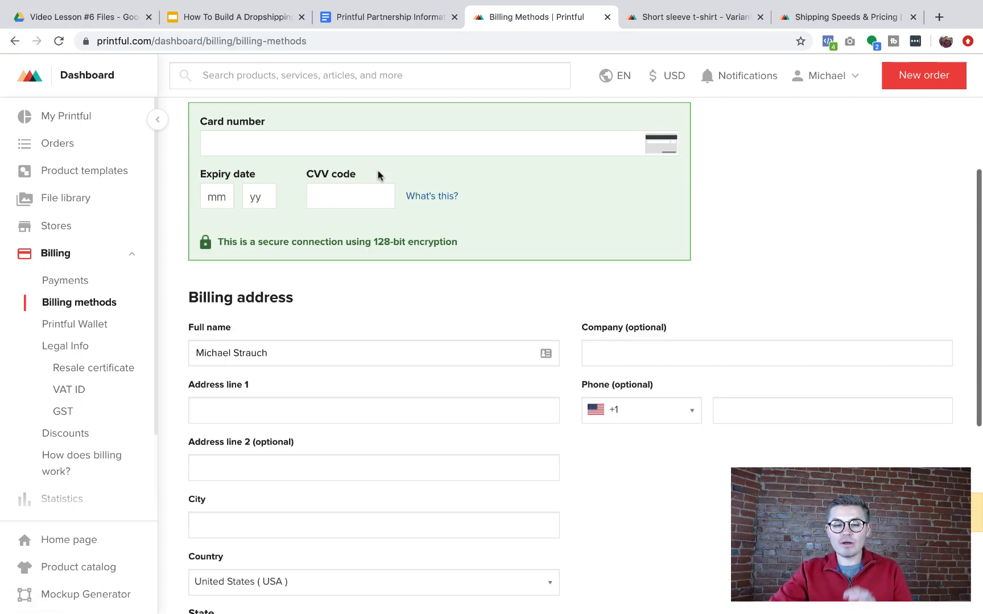
{"action": "left_click", "coordinate": [15, 41]}
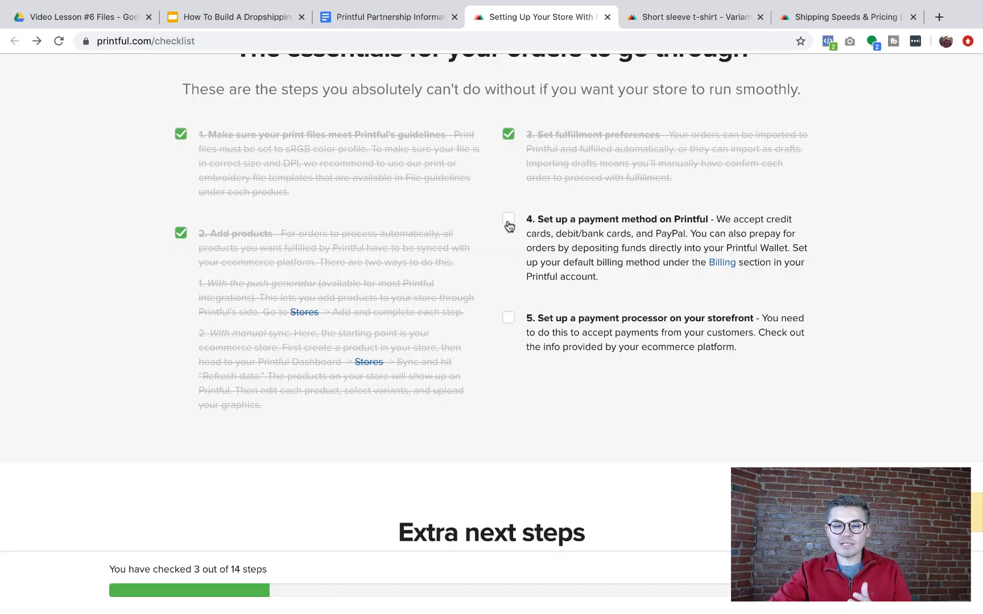
Step: Mark item 4, setting up a payment method on Printful, and item 5, the storefront payment processor, as complete
{"action": "left_click", "coordinate": [509, 226]}
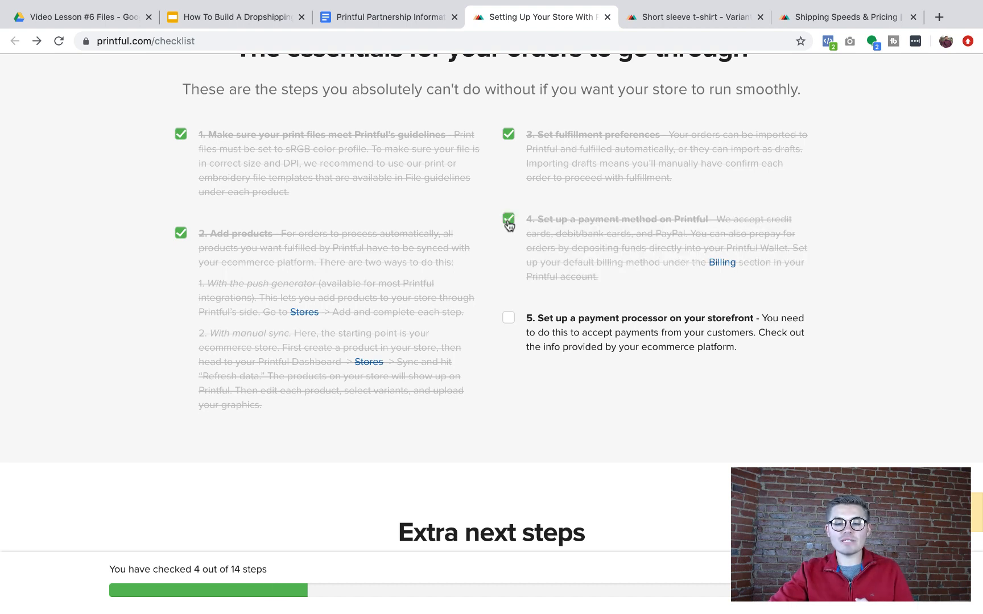
{"action": "scroll", "coordinate": [494, 355], "scroll_direction": "down", "scroll_amount": 2}
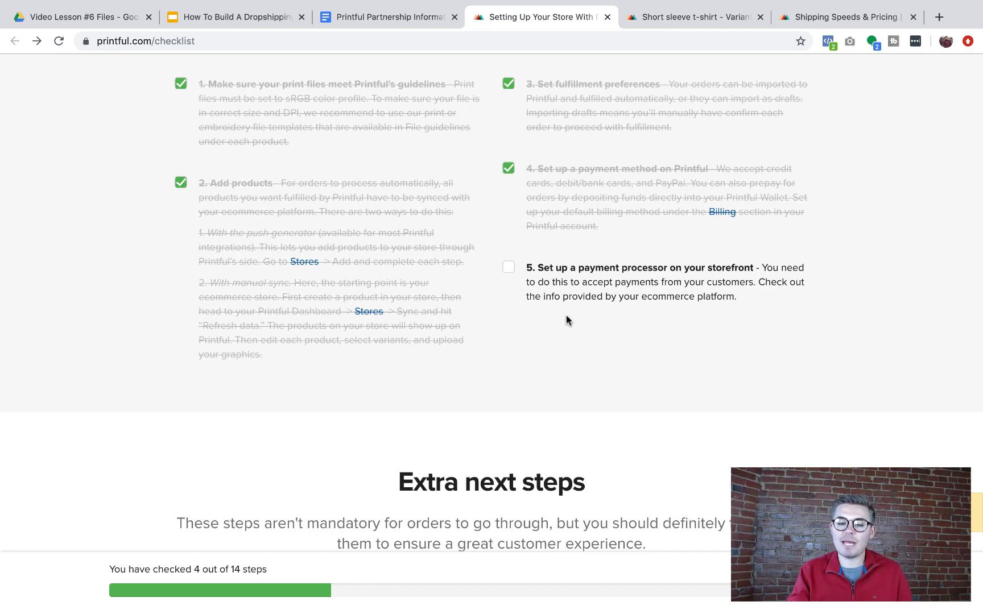
{"action": "left_click", "coordinate": [508, 268]}
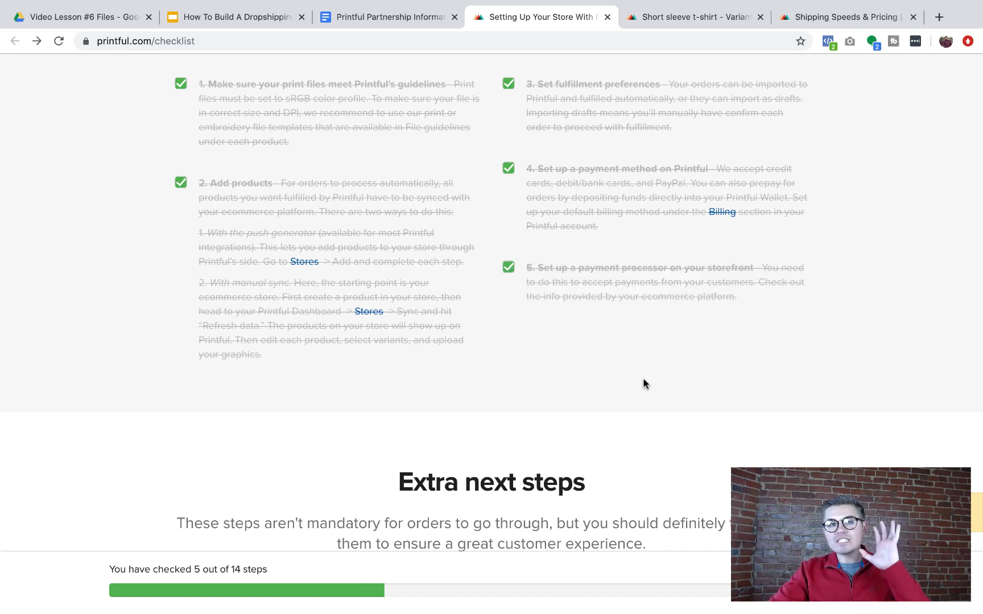
Step: Under Extra next steps, mark items 6, Manage shipping settings, 7, Add a customs disclaimer, and 8, Order samples, as complete
{"action": "scroll", "coordinate": [642, 377], "scroll_direction": "up", "scroll_amount": 3}
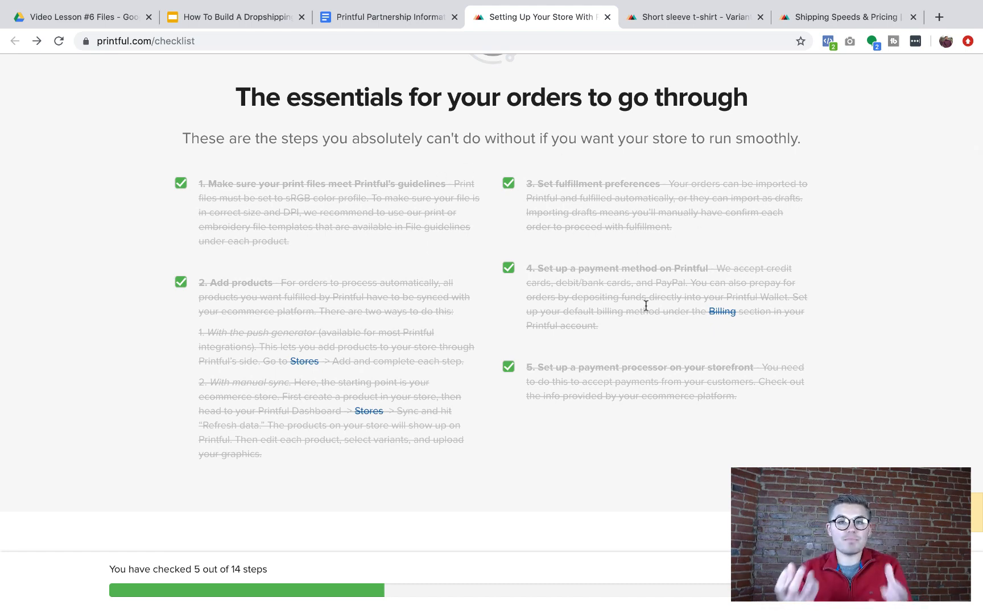
{"action": "scroll", "coordinate": [645, 306], "scroll_direction": "down", "scroll_amount": 6}
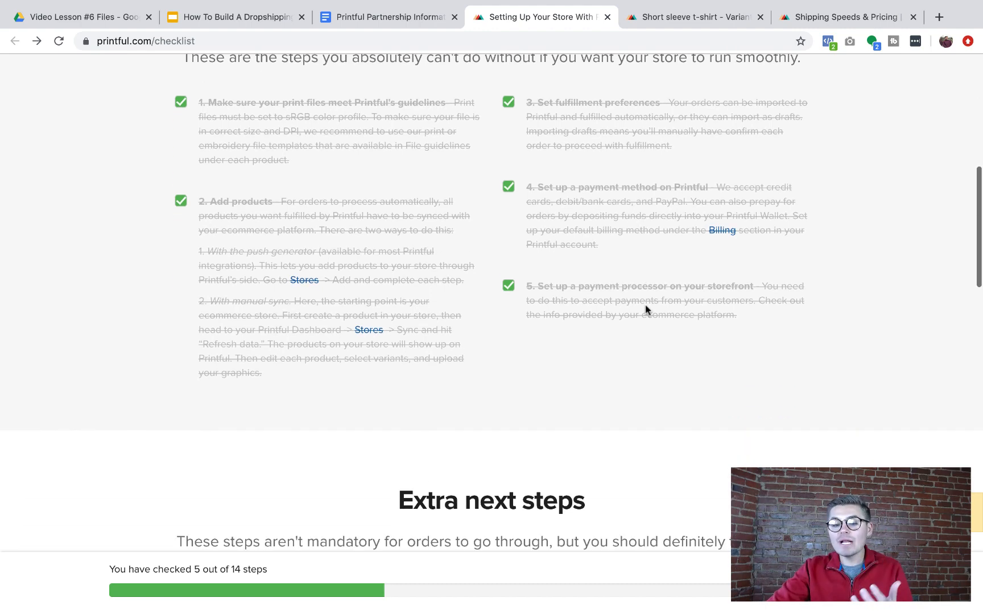
{"action": "scroll", "coordinate": [608, 452], "scroll_direction": "down", "scroll_amount": 1}
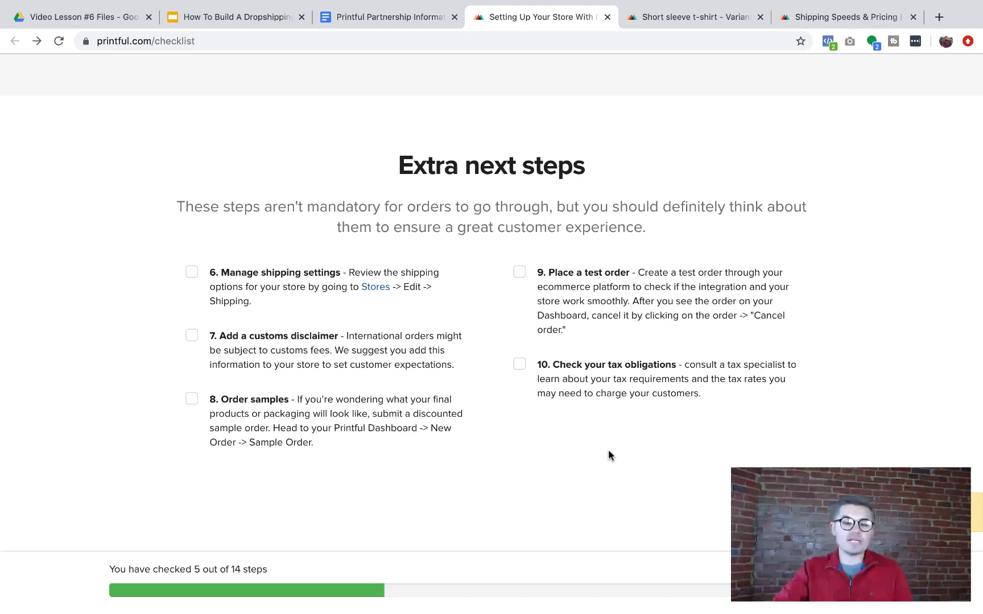
{"action": "scroll", "coordinate": [608, 451], "scroll_direction": "down", "scroll_amount": 1}
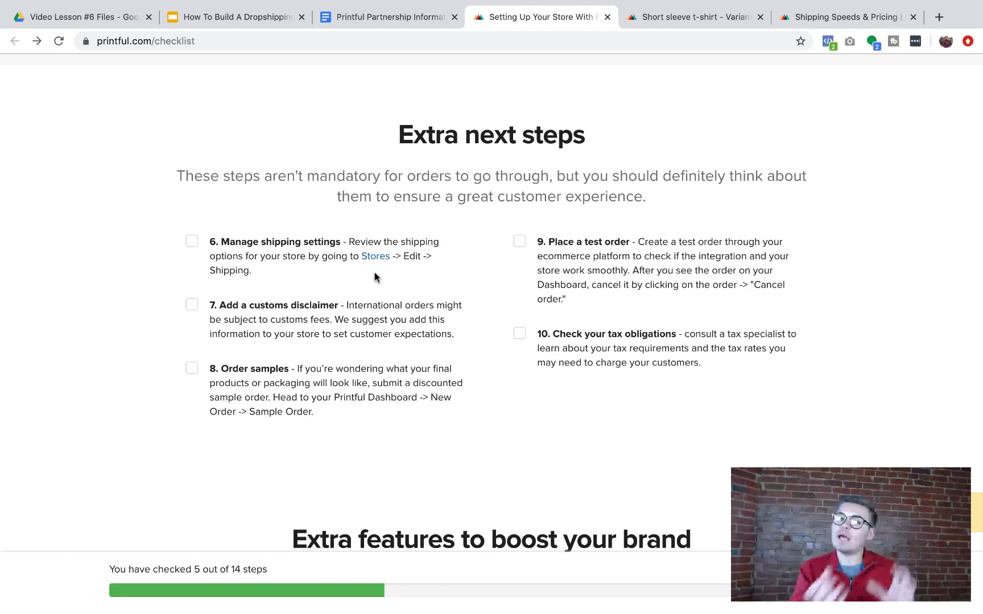
{"action": "left_click", "coordinate": [192, 244]}
{"action": "scroll", "coordinate": [419, 308], "scroll_direction": "down", "scroll_amount": 2}
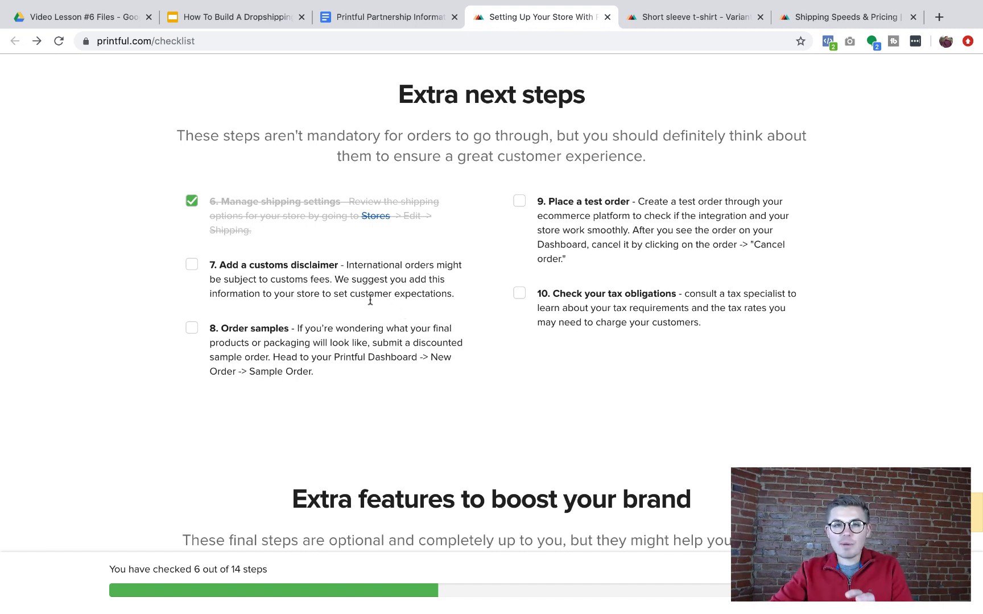
{"action": "left_click", "coordinate": [192, 267]}
{"action": "scroll", "coordinate": [384, 383], "scroll_direction": "down", "scroll_amount": 1}
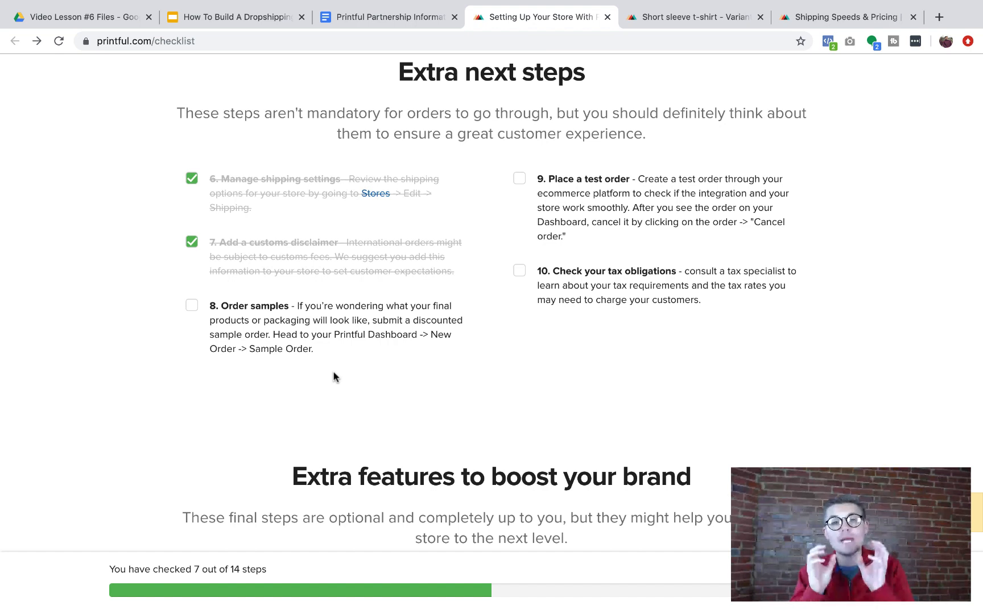
{"action": "left_click", "coordinate": [192, 308]}
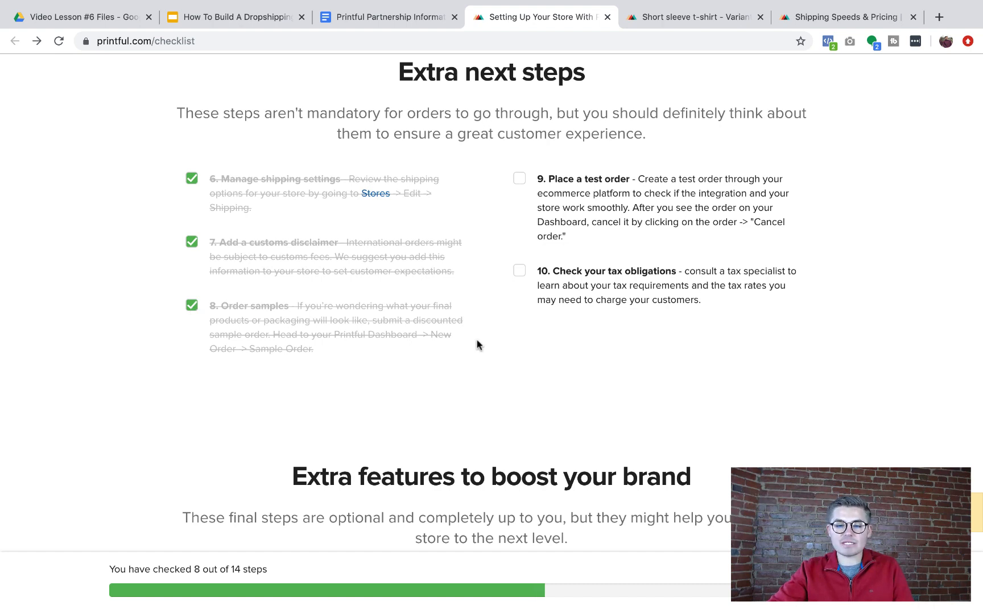
Step: Mark items 9, Place a test order, and 10, Check your tax obligations, as complete
{"action": "scroll", "coordinate": [477, 344], "scroll_direction": "up", "scroll_amount": 1}
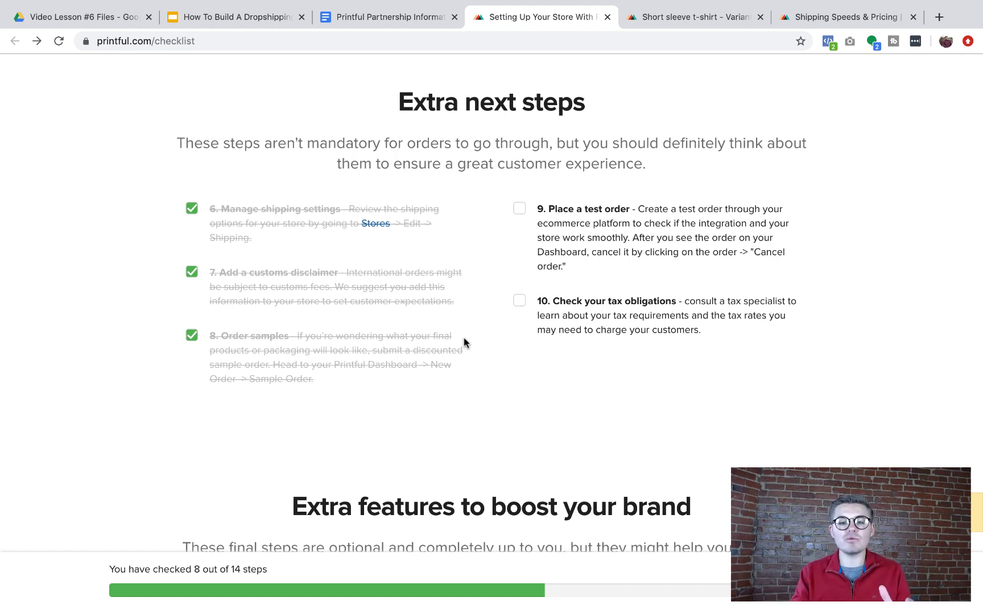
{"action": "left_click", "coordinate": [520, 208]}
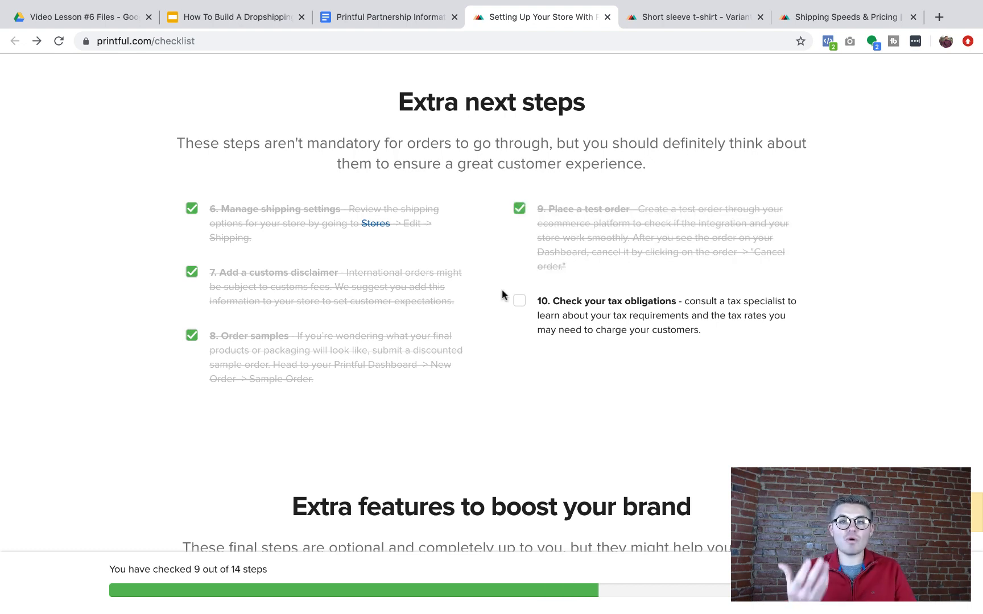
{"action": "scroll", "coordinate": [558, 382], "scroll_direction": "down", "scroll_amount": 1}
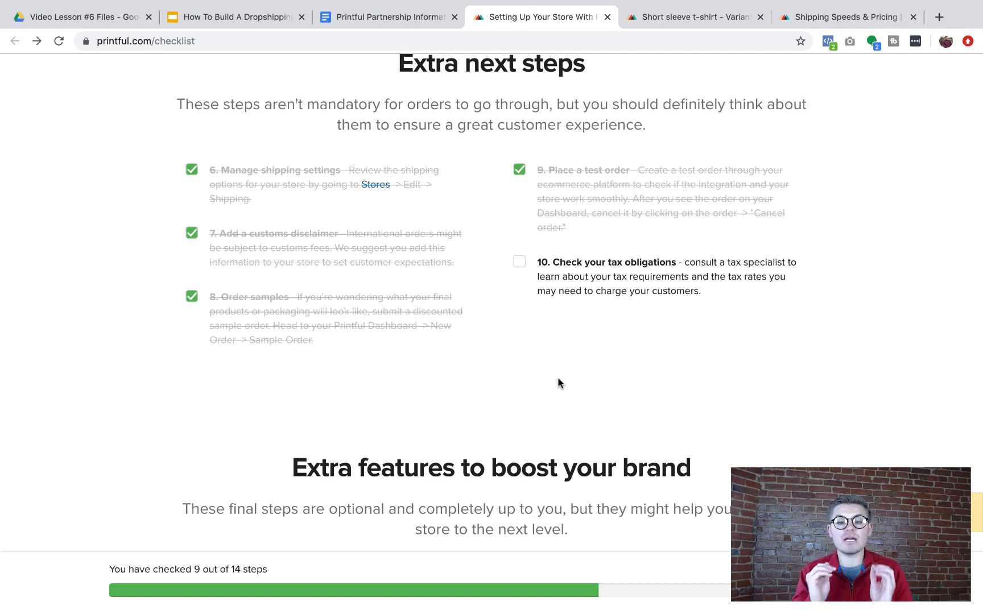
{"action": "left_click", "coordinate": [520, 263]}
Step: From checklist item 11, examine the packing slip settings of the last Mysite 17 store, then return to the checklist
{"action": "scroll", "coordinate": [793, 377], "scroll_direction": "down", "scroll_amount": 3}
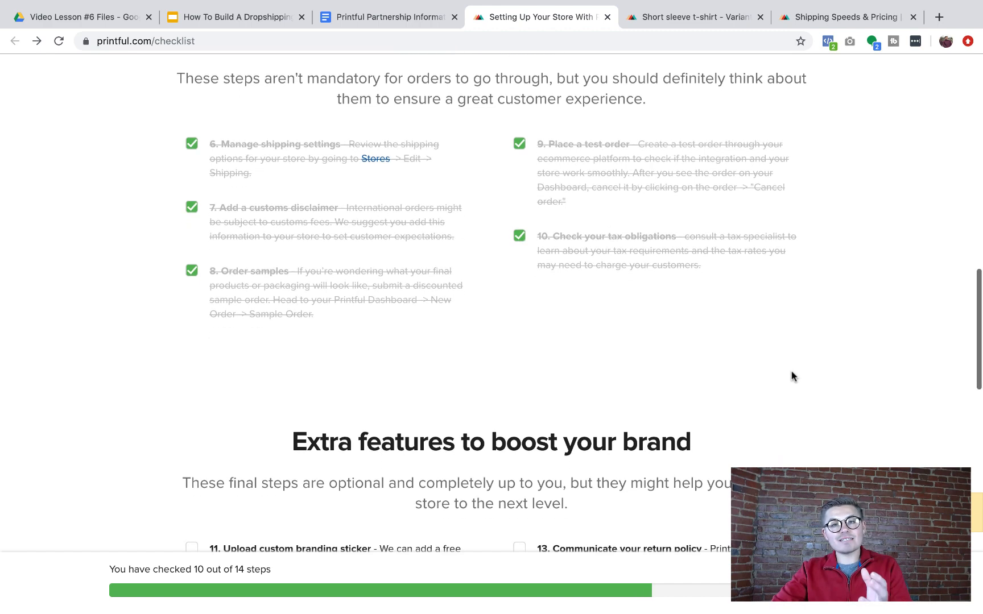
{"action": "scroll", "coordinate": [792, 377], "scroll_direction": "down", "scroll_amount": 2}
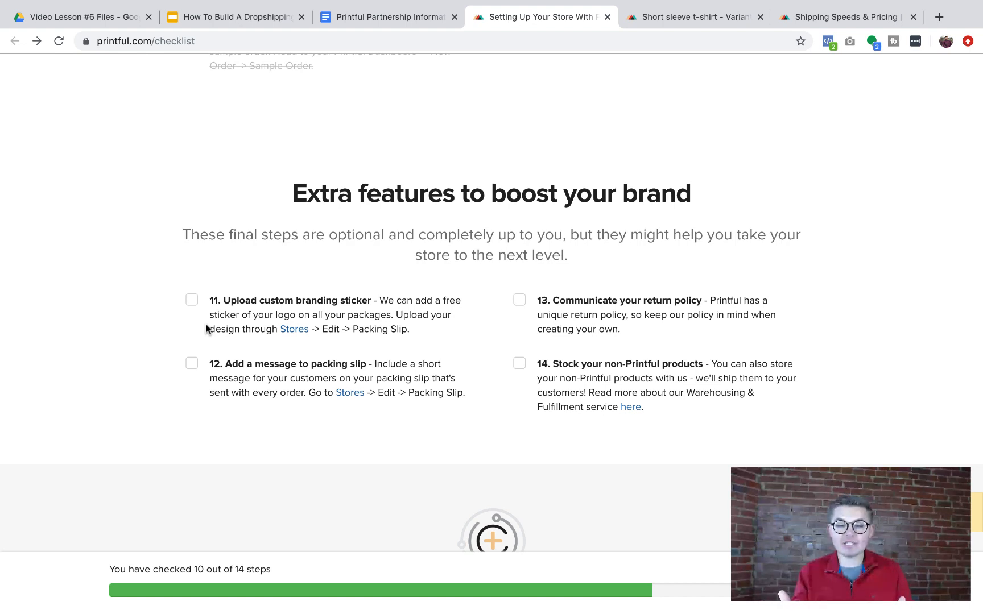
{"action": "left_click", "coordinate": [295, 333]}
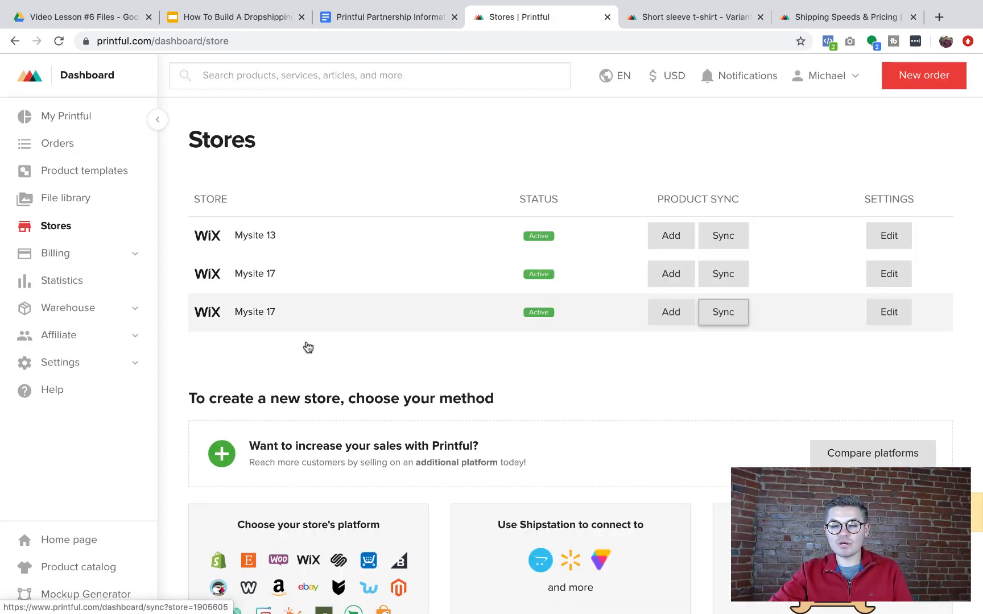
{"action": "left_click", "coordinate": [885, 322]}
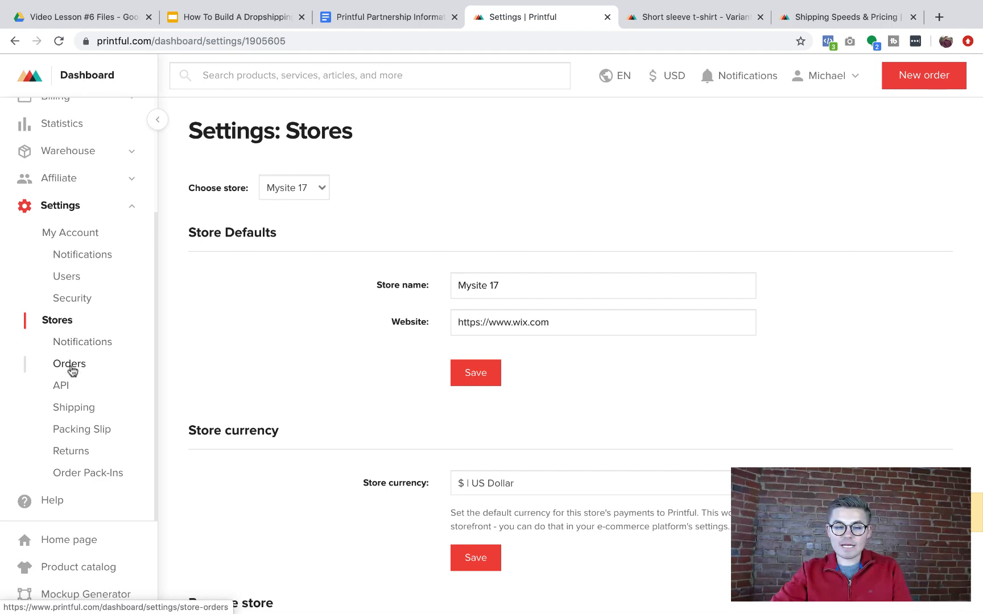
{"action": "left_click", "coordinate": [80, 435]}
{"action": "scroll", "coordinate": [287, 365], "scroll_direction": "down", "scroll_amount": 1}
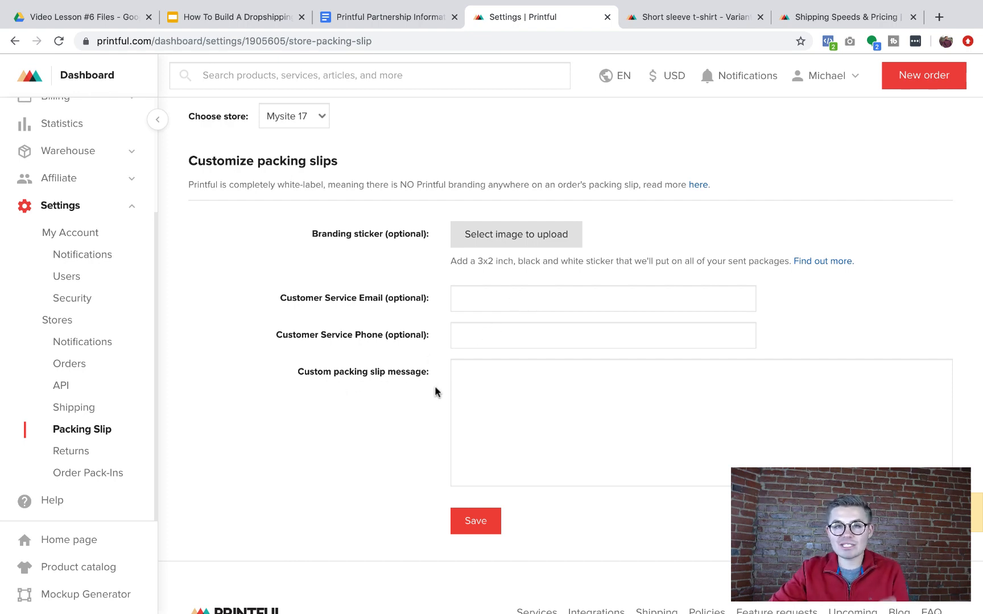
{"action": "left_click", "coordinate": [15, 41]}
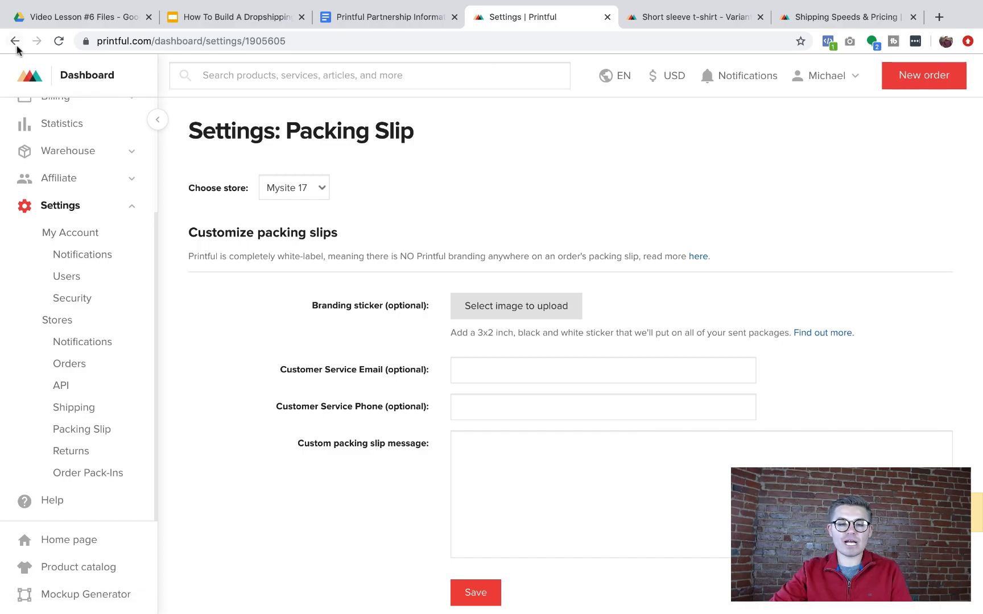
{"action": "left_click", "coordinate": [14, 41]}
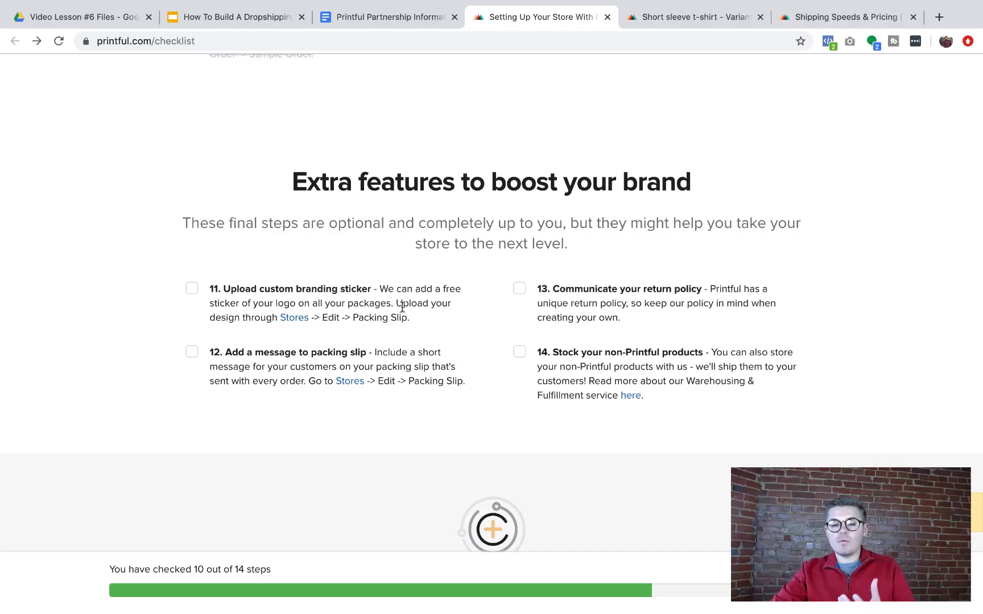
Step: Mark items 11, Upload custom branding sticker, and 12, Add a message to packing slip, as complete
{"action": "left_click", "coordinate": [191, 290]}
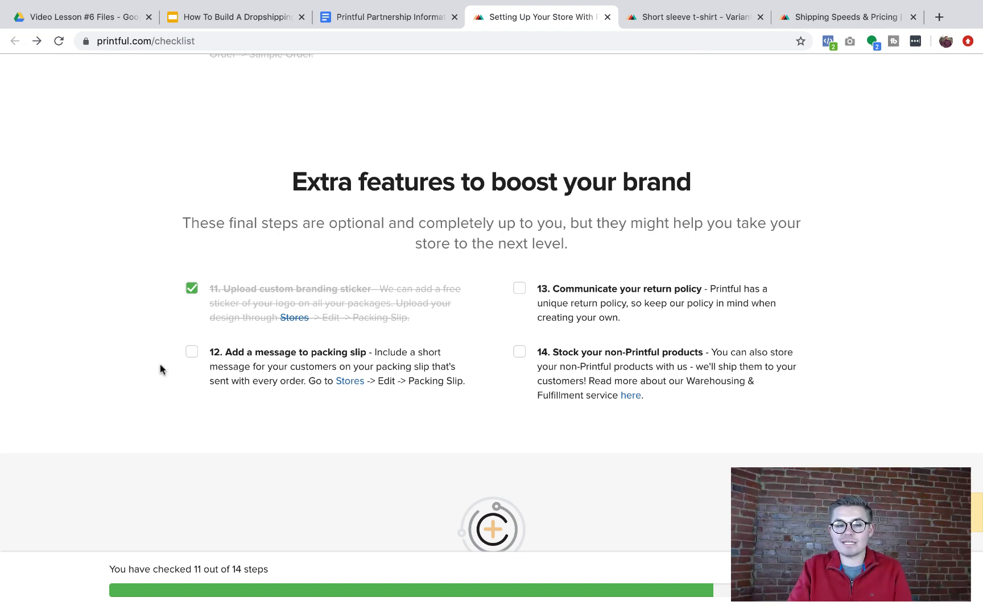
{"action": "left_click", "coordinate": [192, 353]}
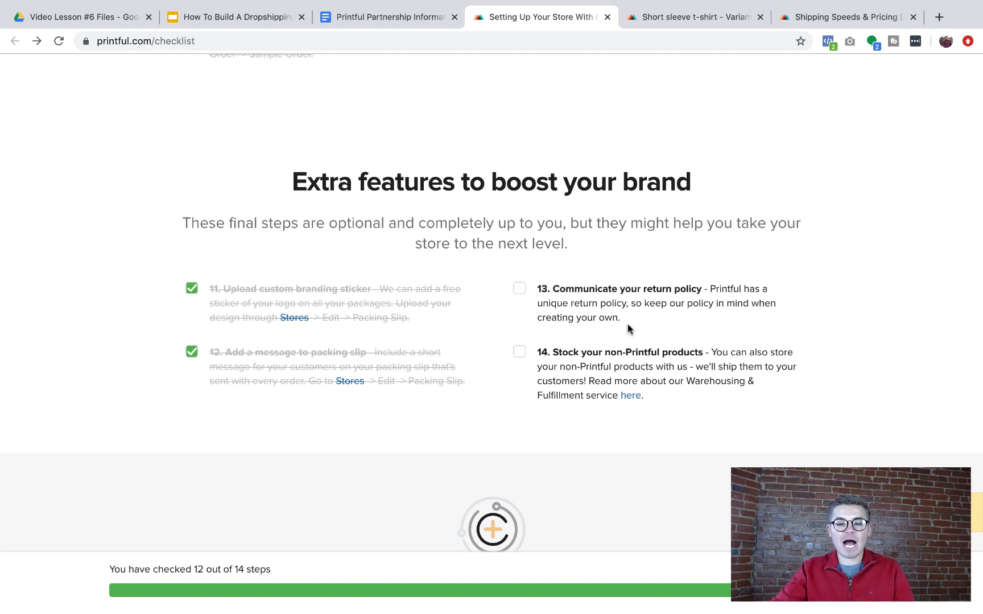
Step: Mark items 13, Communicate your return policy, and 14, Stock your non-Printful products, as complete under Extra features to boost your brand
{"action": "left_click", "coordinate": [518, 288]}
{"action": "scroll", "coordinate": [509, 404], "scroll_direction": "down", "scroll_amount": 2}
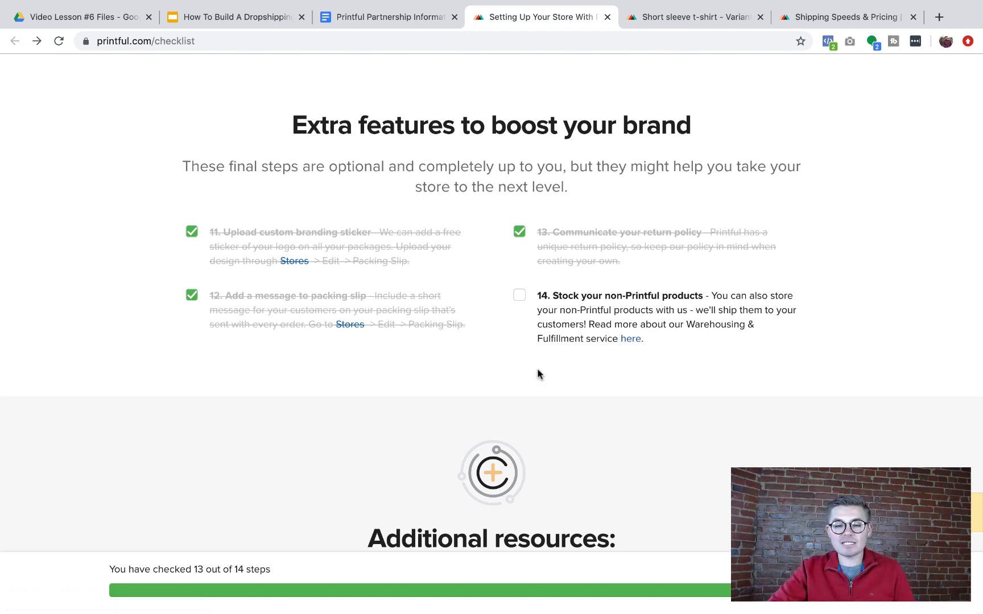
{"action": "left_click", "coordinate": [520, 296]}
{"action": "scroll", "coordinate": [676, 386], "scroll_direction": "down", "scroll_amount": 1}
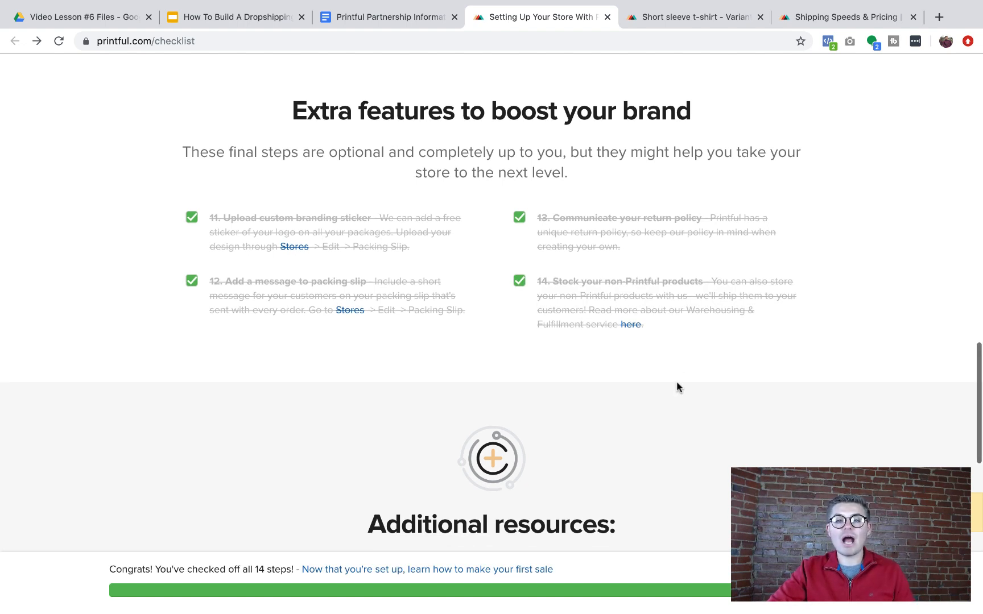
{"action": "scroll", "coordinate": [677, 384], "scroll_direction": "up", "scroll_amount": 1}
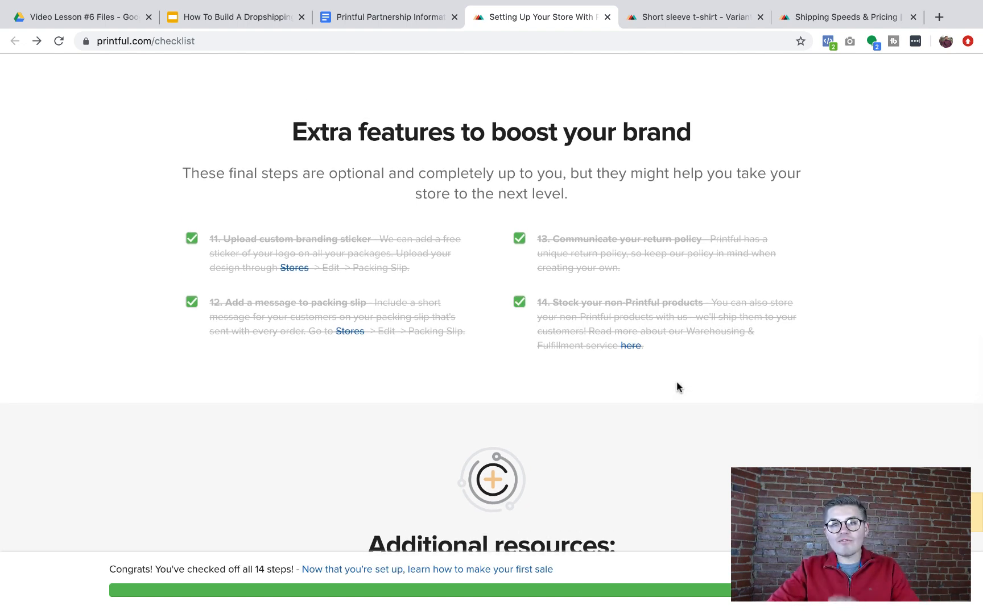
{"action": "scroll", "coordinate": [677, 384], "scroll_direction": "up", "scroll_amount": 1}
{"action": "scroll", "coordinate": [676, 384], "scroll_direction": "up", "scroll_amount": 15}
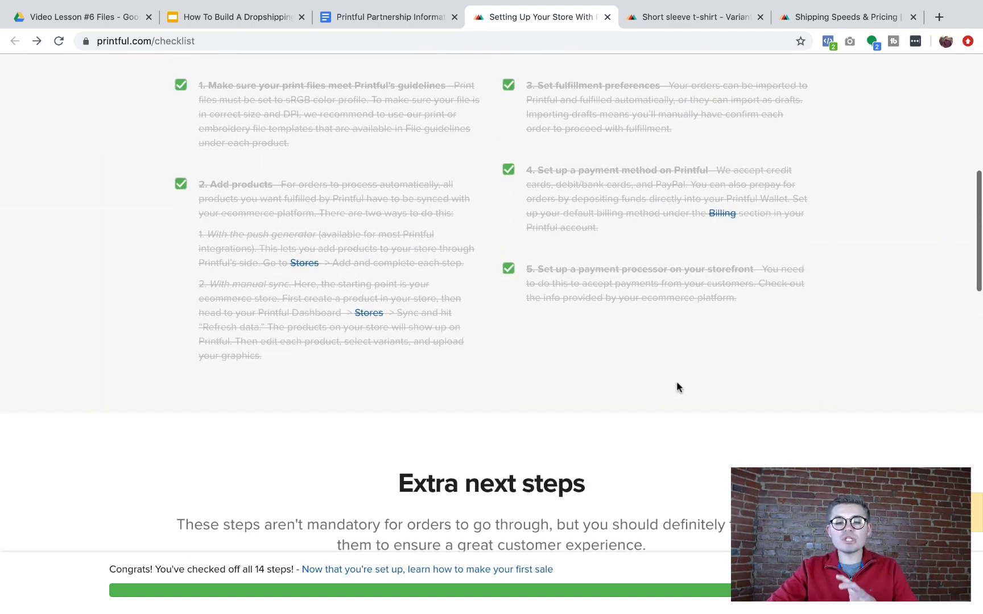
{"action": "scroll", "coordinate": [677, 383], "scroll_direction": "up", "scroll_amount": 3}
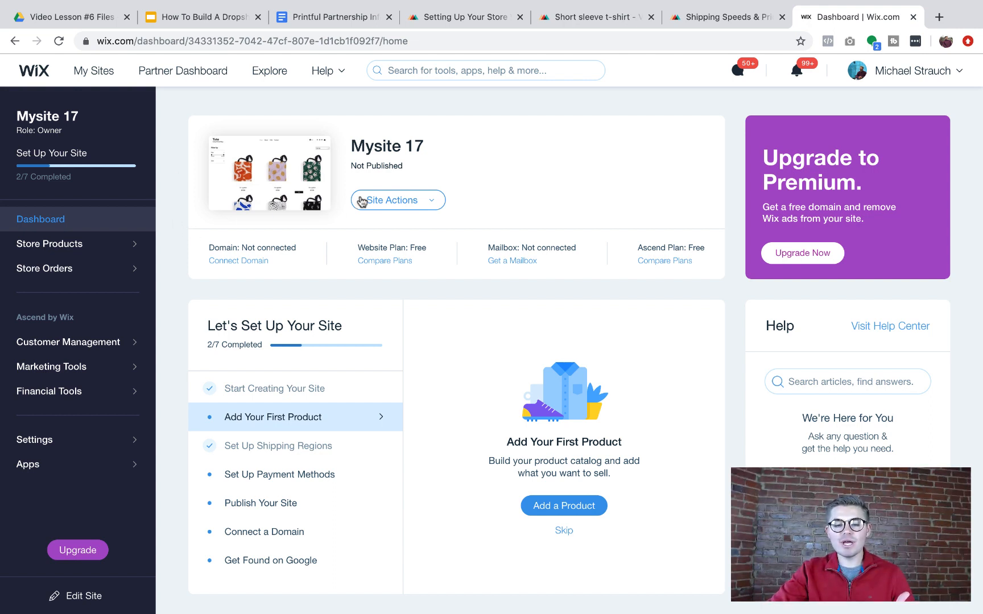
Step: From the Wix dashboard, open Mysite 17 for editing, publish the site and view it live
{"action": "left_click", "coordinate": [425, 201]}
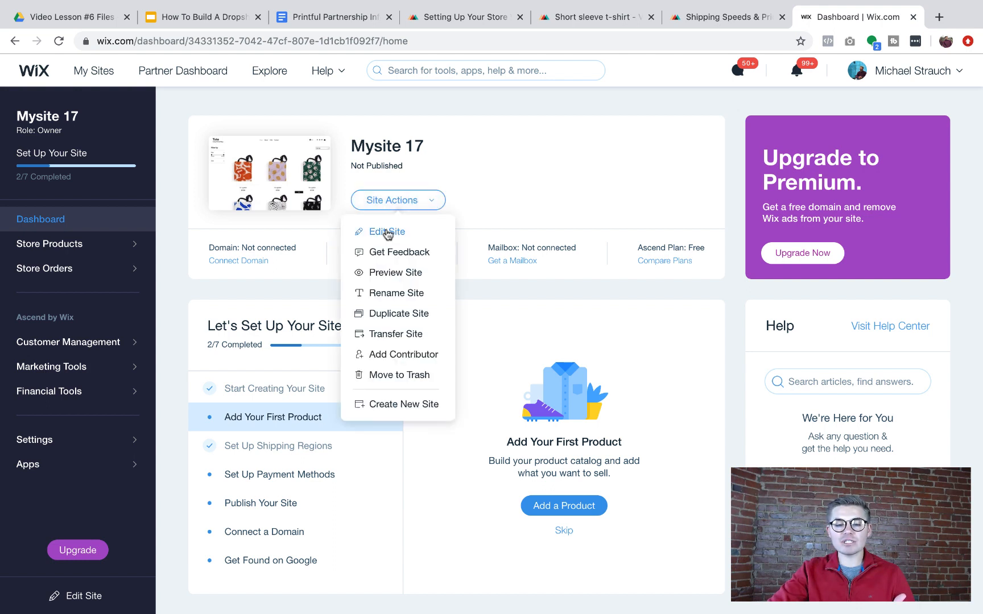
{"action": "left_click", "coordinate": [387, 234]}
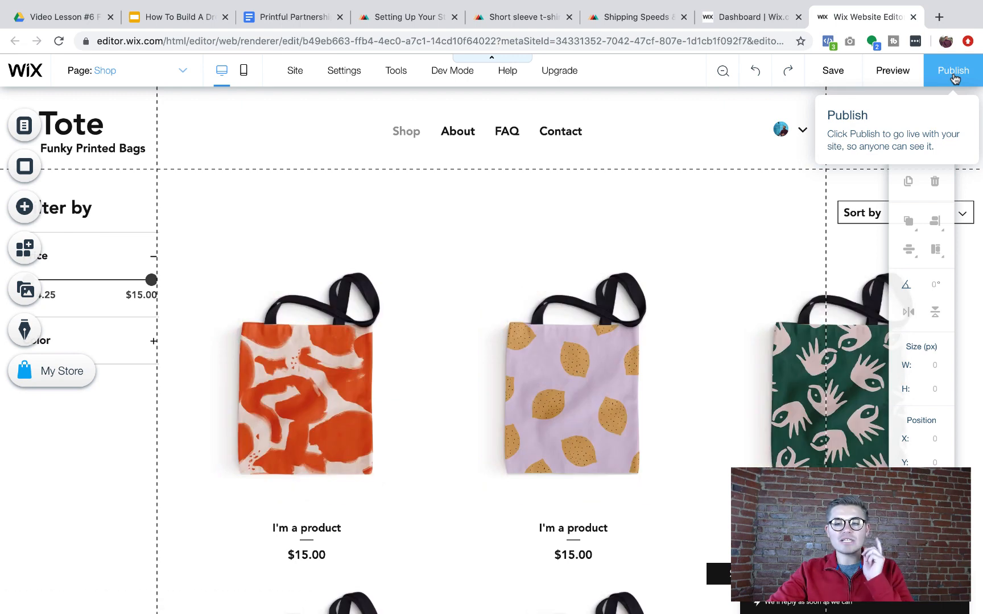
{"action": "left_click", "coordinate": [954, 79]}
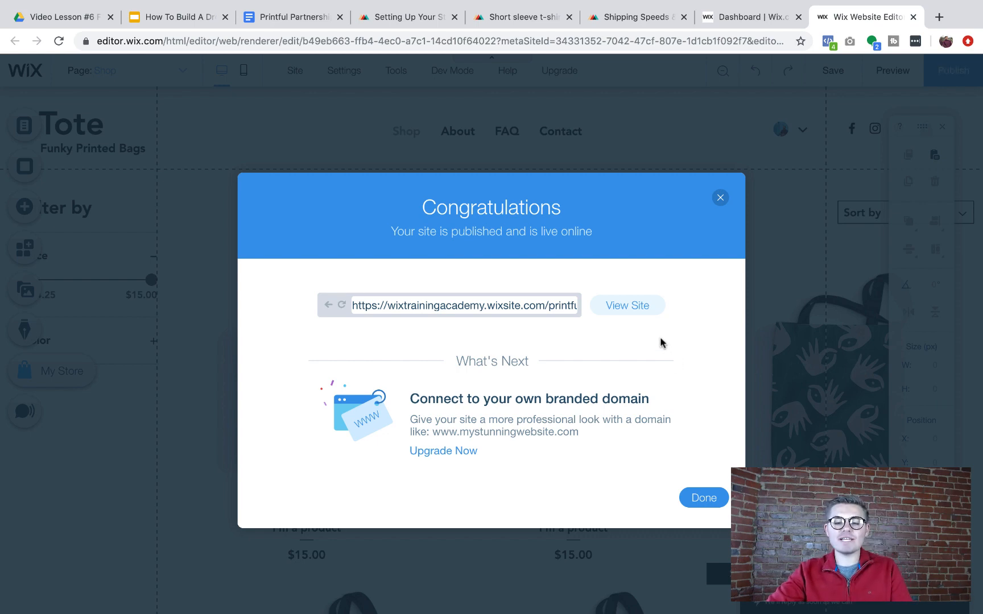
{"action": "left_click", "coordinate": [628, 307]}
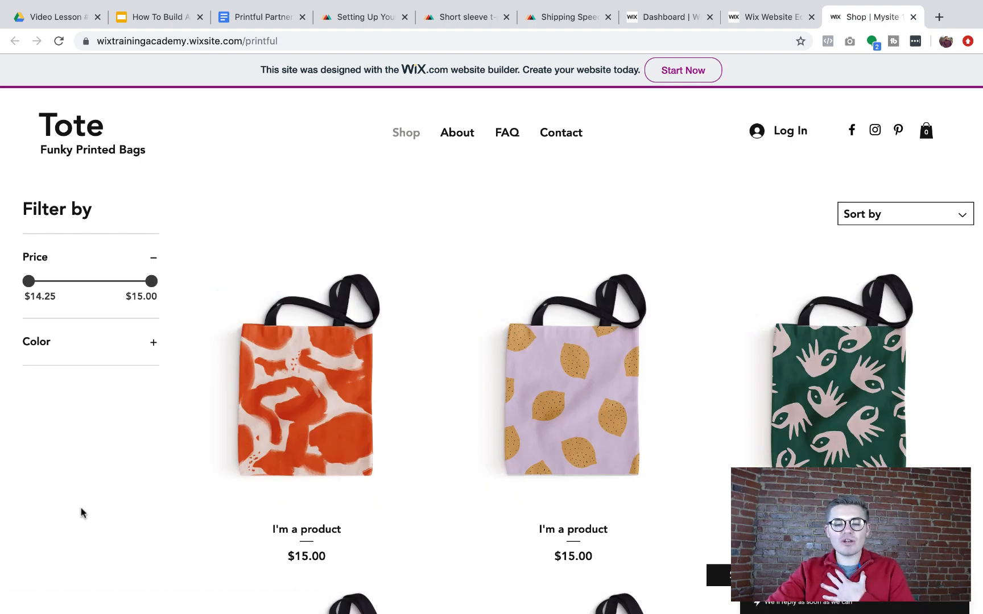
Step: On the live shop, add the first tote bag in Orange to the cart and view the full cart page
{"action": "scroll", "coordinate": [82, 512], "scroll_direction": "down", "scroll_amount": 2}
{"action": "left_click", "coordinate": [317, 289]}
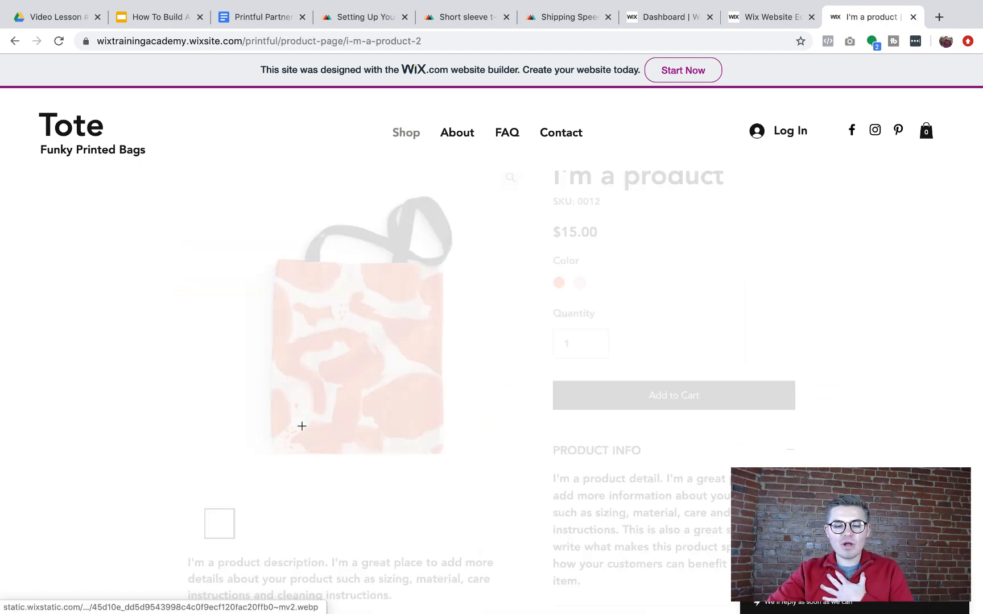
{"action": "left_click", "coordinate": [639, 487]}
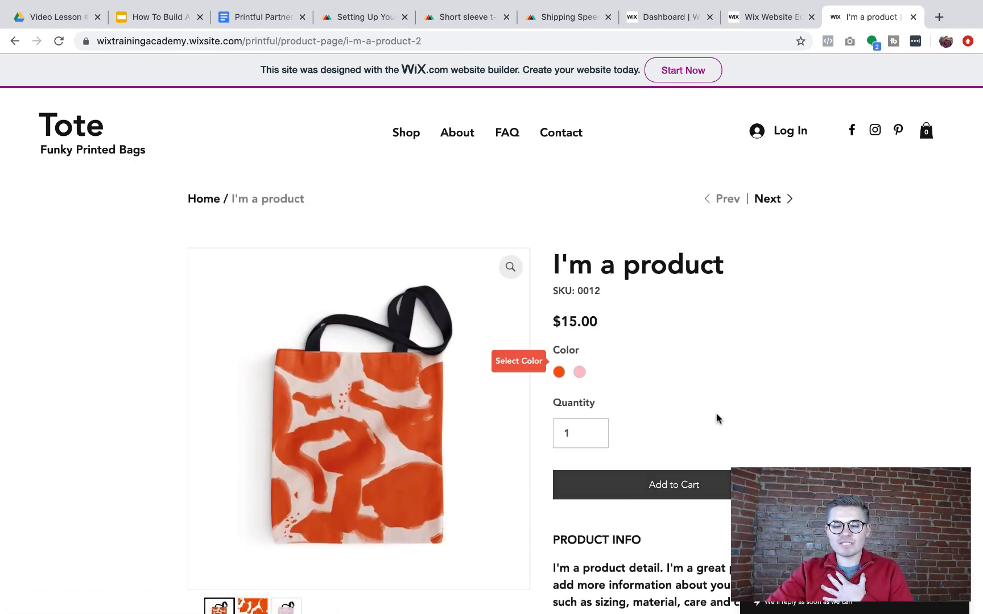
{"action": "left_click", "coordinate": [559, 372]}
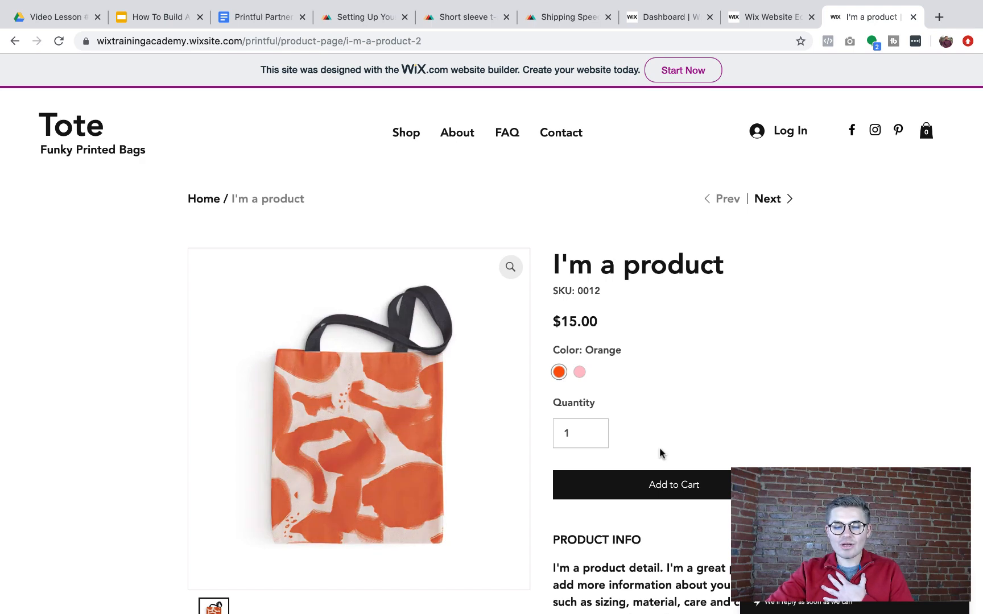
{"action": "left_click", "coordinate": [662, 486]}
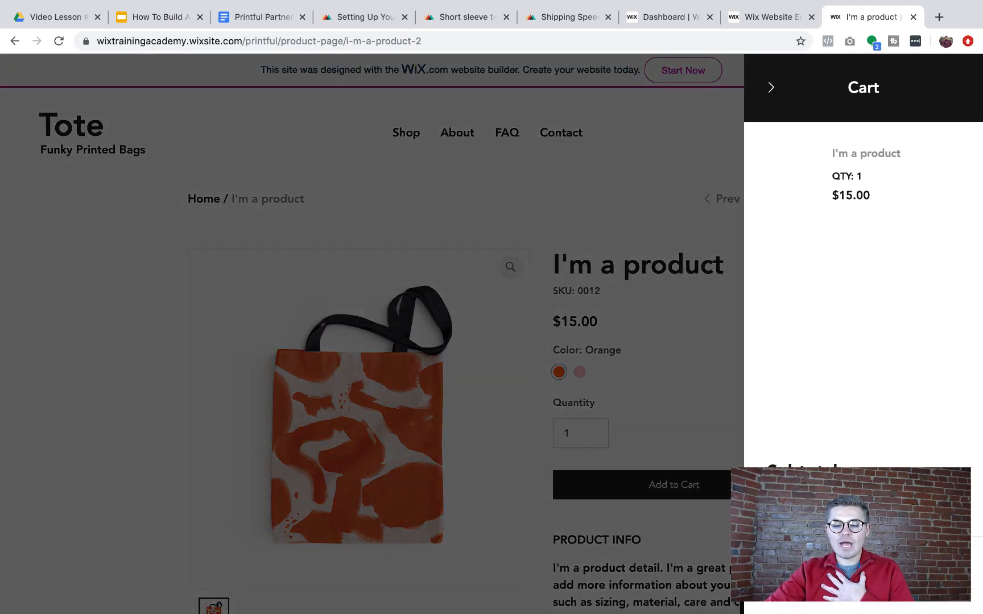
{"action": "left_click", "coordinate": [865, 575]}
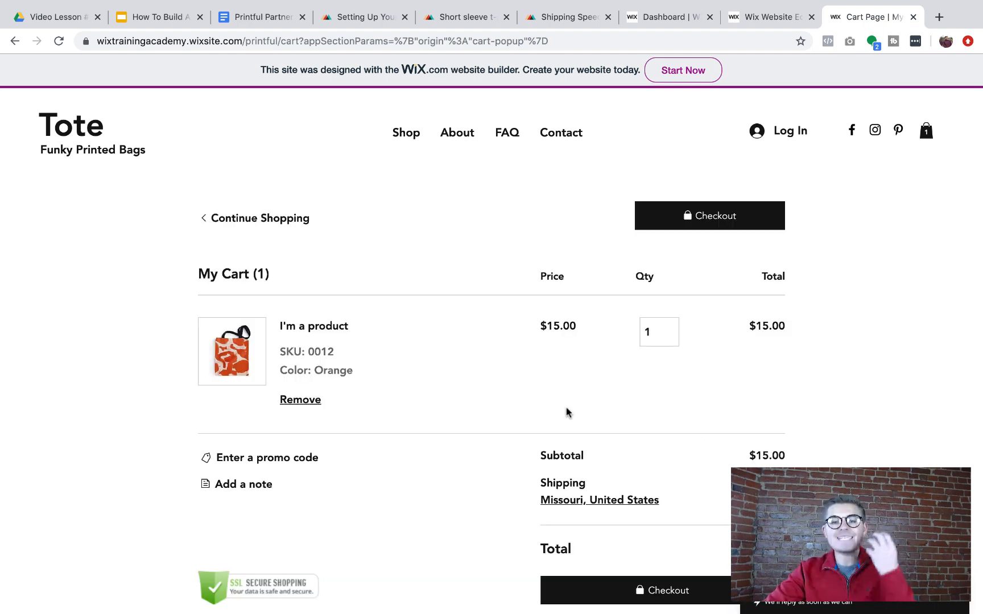
{"action": "scroll", "coordinate": [442, 374], "scroll_direction": "down", "scroll_amount": 2}
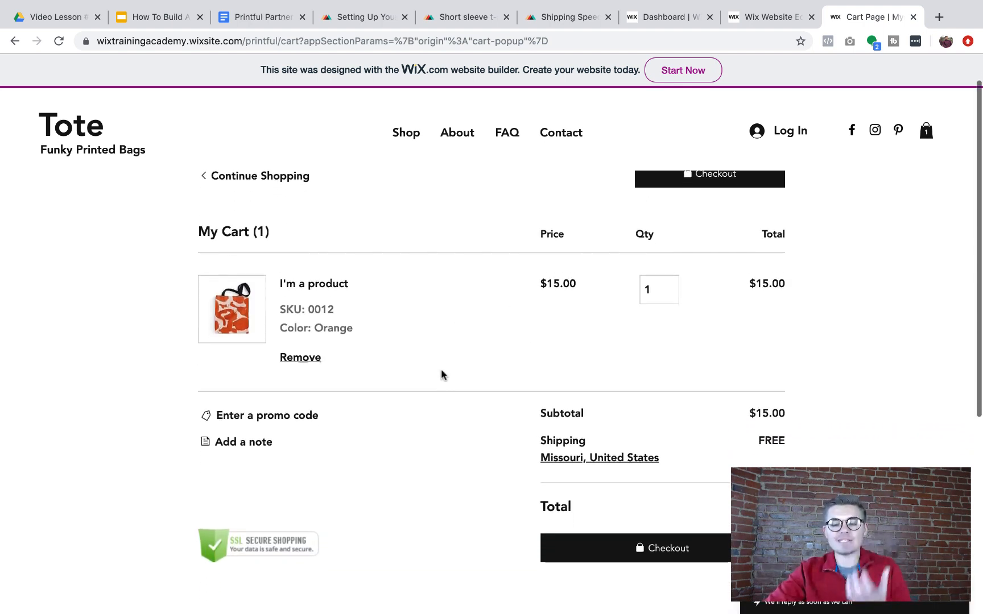